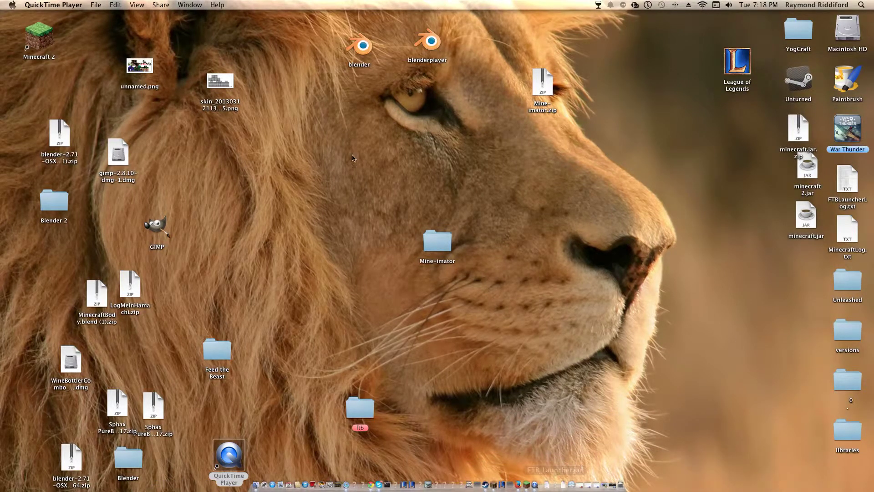
Drag the Mine-imator folder to the lower-right corner of the desktop.
left_click_drag(447, 250, 813, 456)
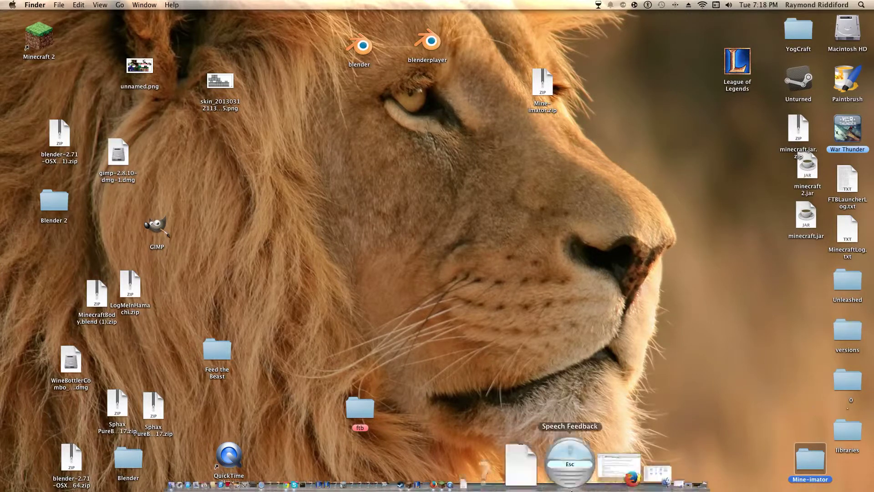
Restore Chrome, download Mine-imator.zip from stuffbydavid, then hide the browser to show the desktop.
left_click(602, 482)
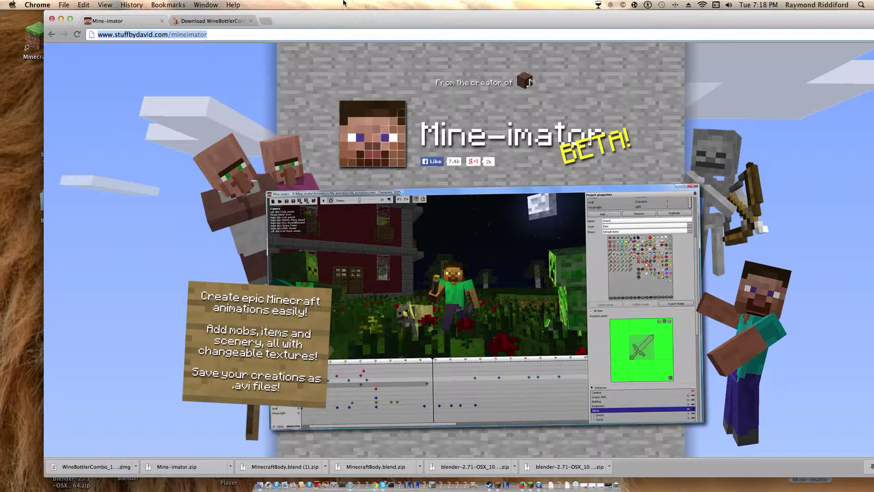
scroll(513, 160, "down", 1)
scroll(501, 166, "down", 3)
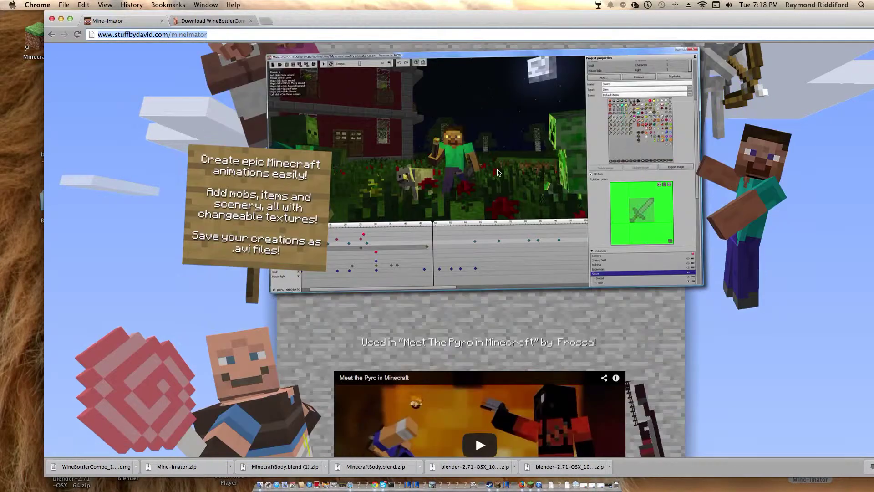
scroll(498, 170, "down", 3)
scroll(497, 174, "down", 3)
scroll(497, 174, "down", 1)
scroll(498, 175, "down", 3)
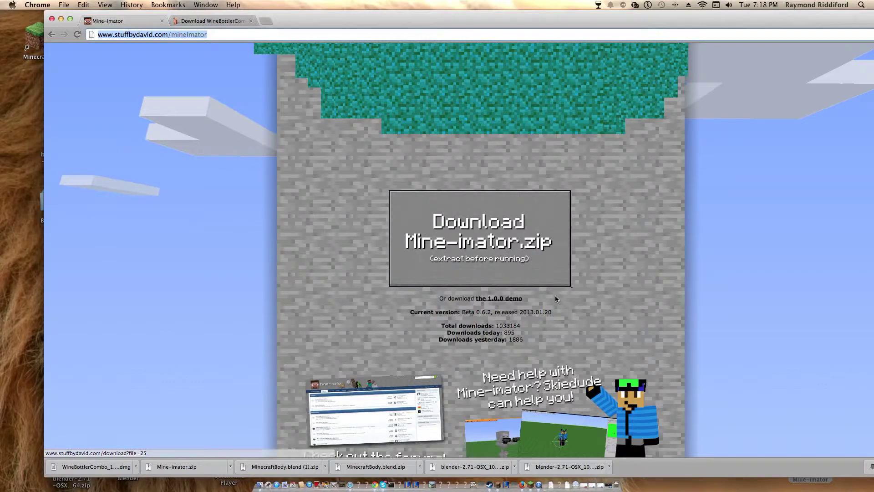
scroll(468, 245, "down", 2)
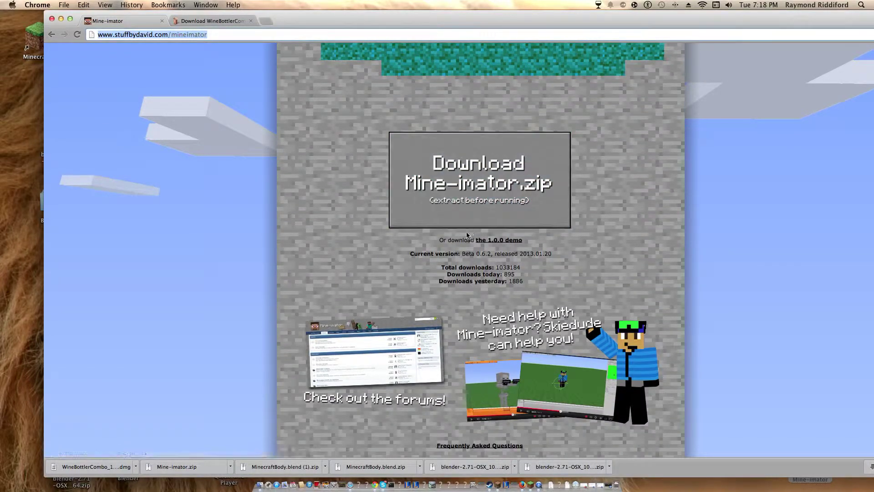
left_click(459, 221)
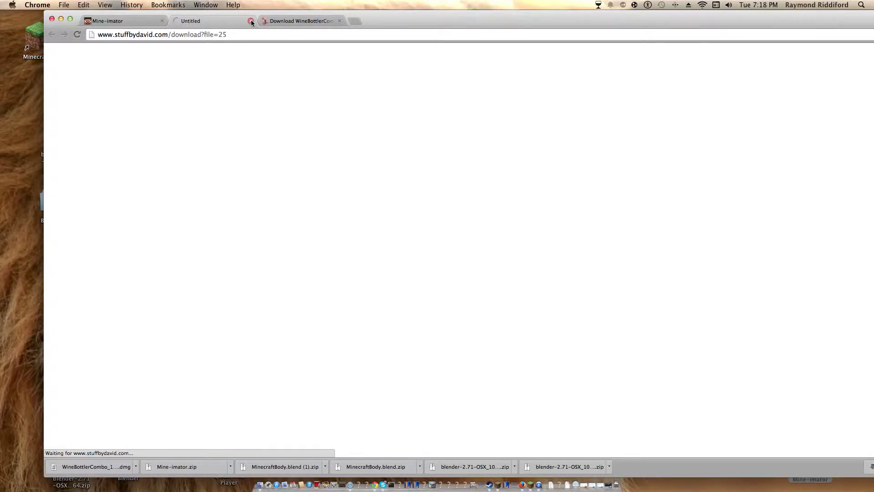
key("F11")
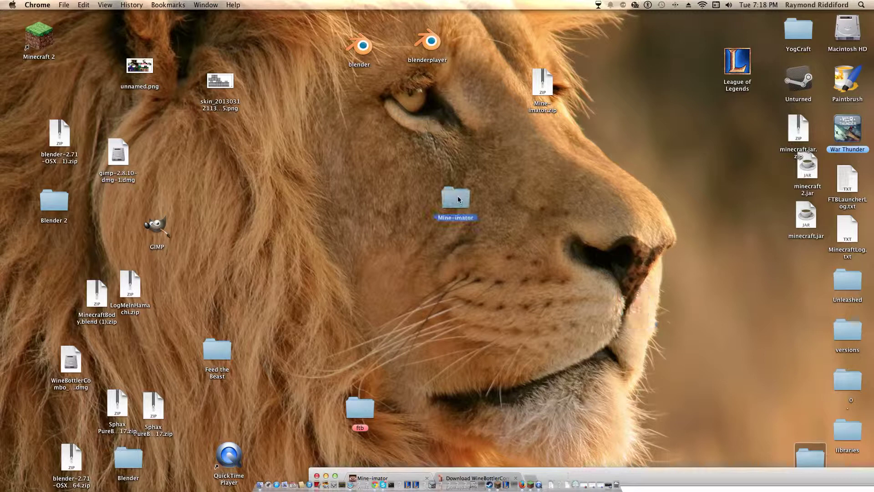
Move Mine-imator.zip lower on the desktop and select the Mine-imator folder.
left_click_drag(457, 198, 450, 198)
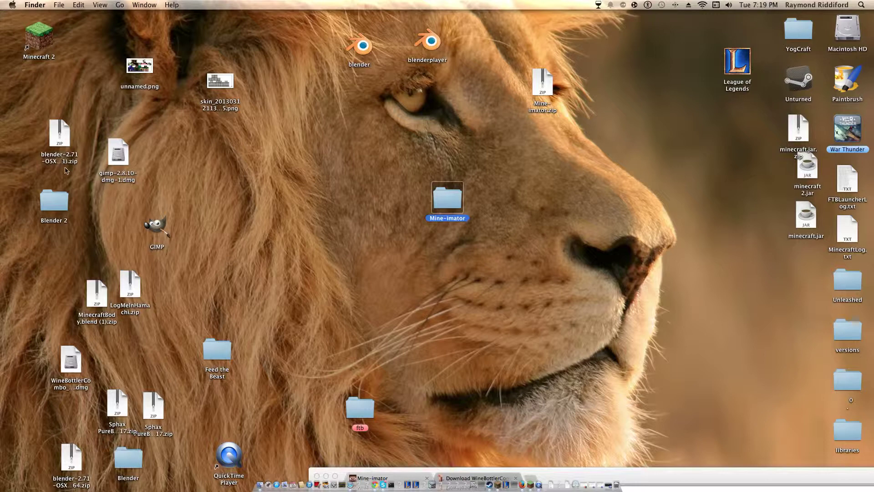
left_click_drag(542, 85, 547, 159)
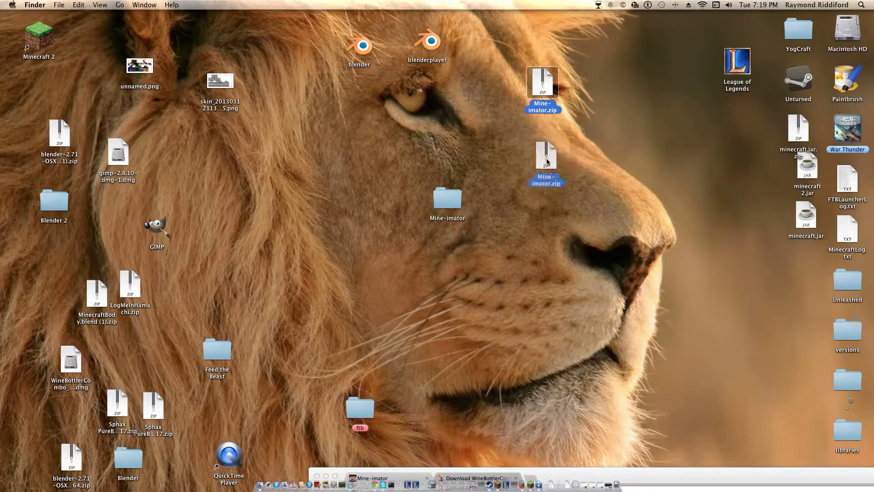
left_click(448, 199)
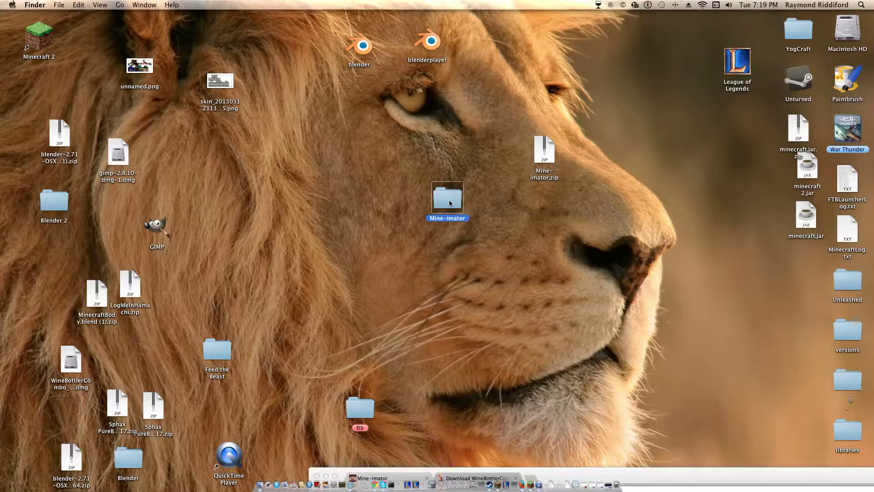
Browse the Mine-imator v0.6.2 folder contents, close both windows, and bring Chrome back.
double_click(449, 200)
double_click(355, 90)
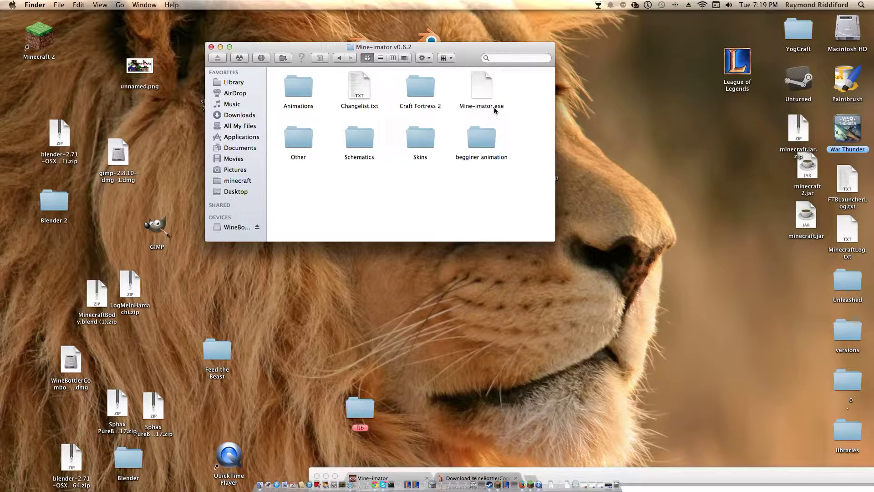
left_click(211, 49)
left_click(355, 137)
mouse_move(673, 472)
left_mouse_down()
mouse_move(503, 100)
mouse_move(408, 15)
left_mouse_up()
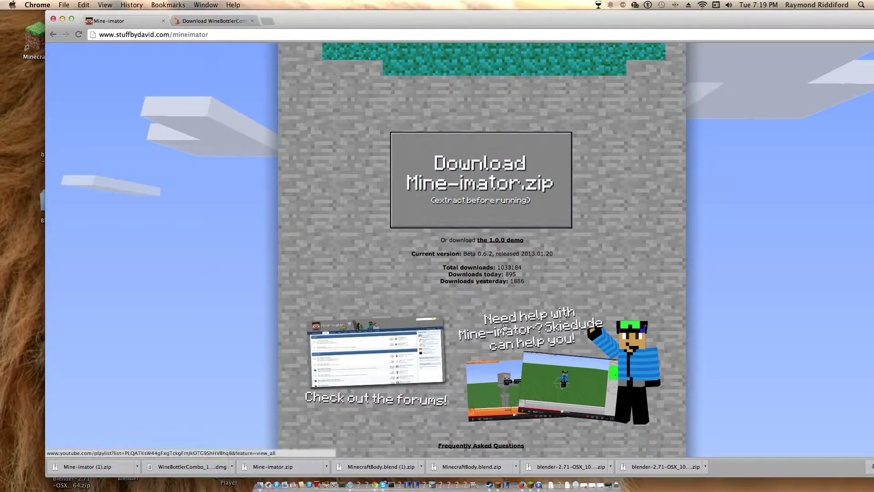
scroll(505, 328, "up", 3)
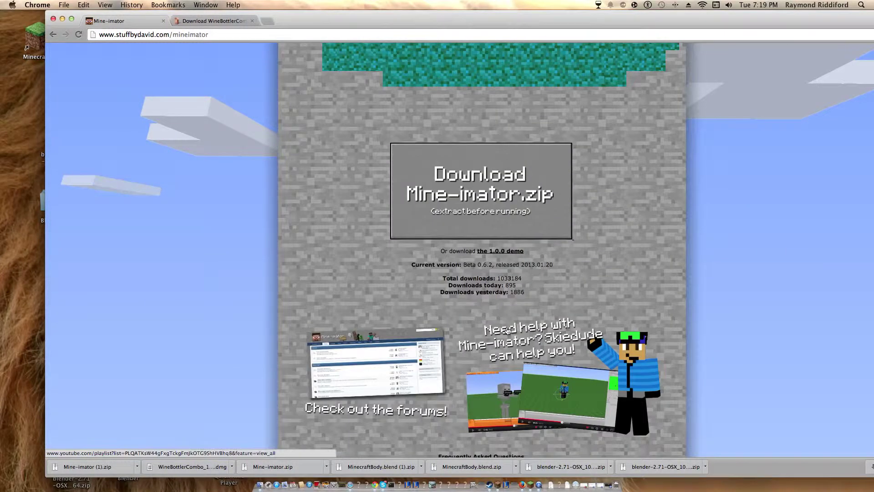
scroll(506, 329, "up", 3)
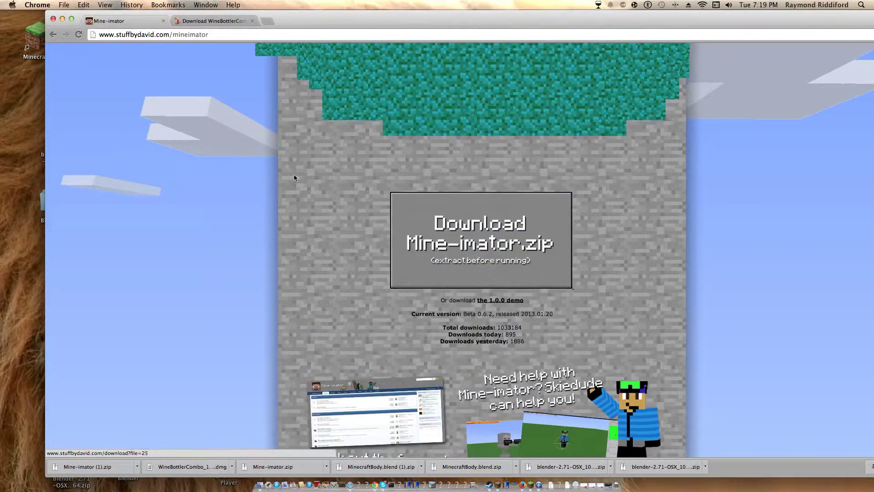
Switch to the WineBottler download page tab, then close the Chrome window.
left_click(211, 22)
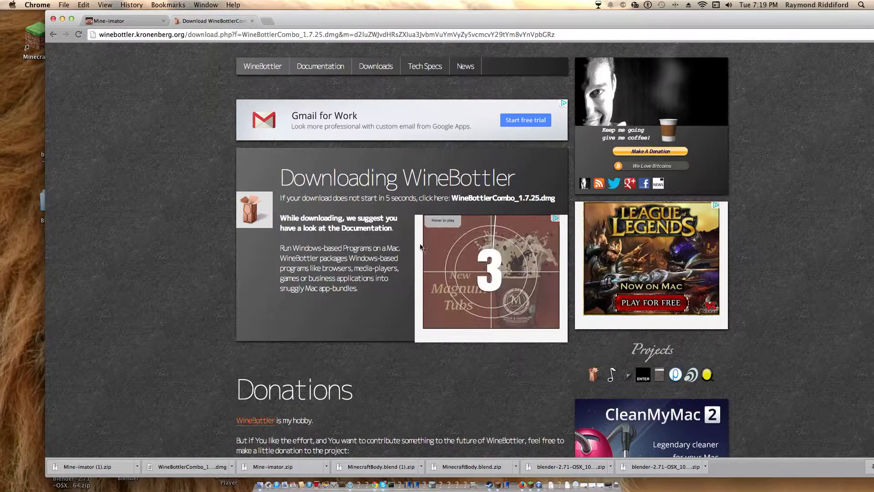
scroll(423, 246, "down", 2)
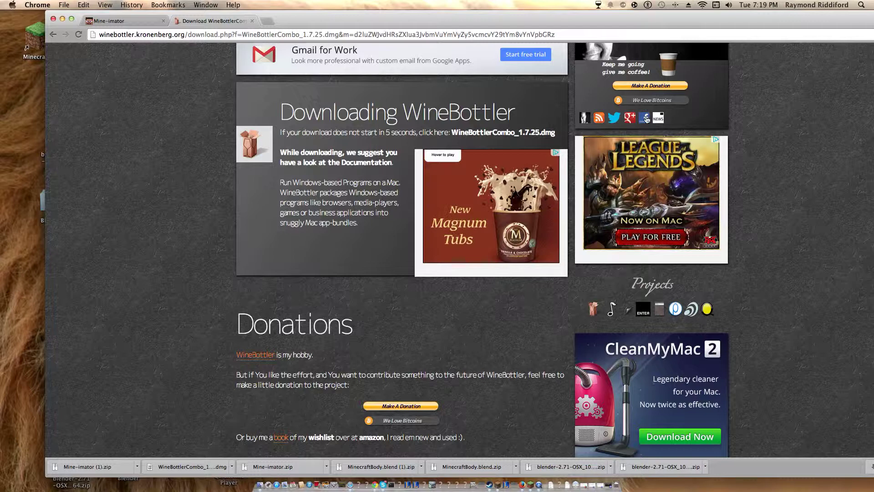
scroll(645, 117, "up", 2)
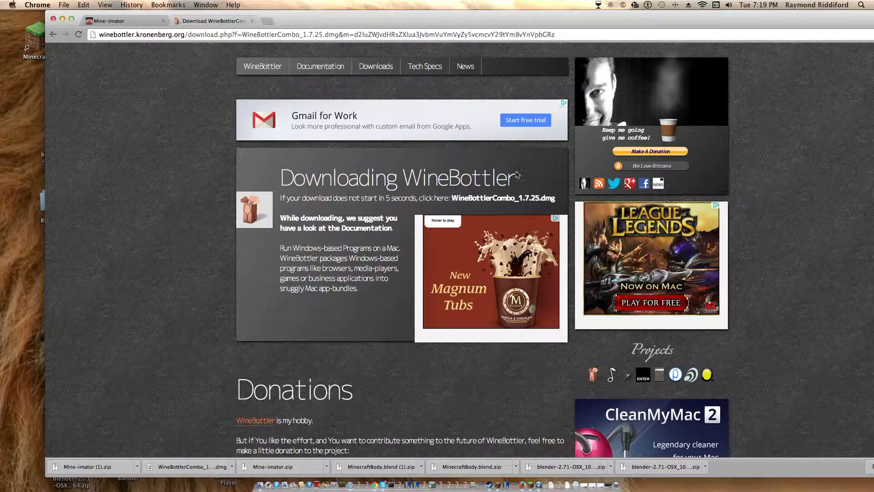
scroll(693, 359, "down", 3)
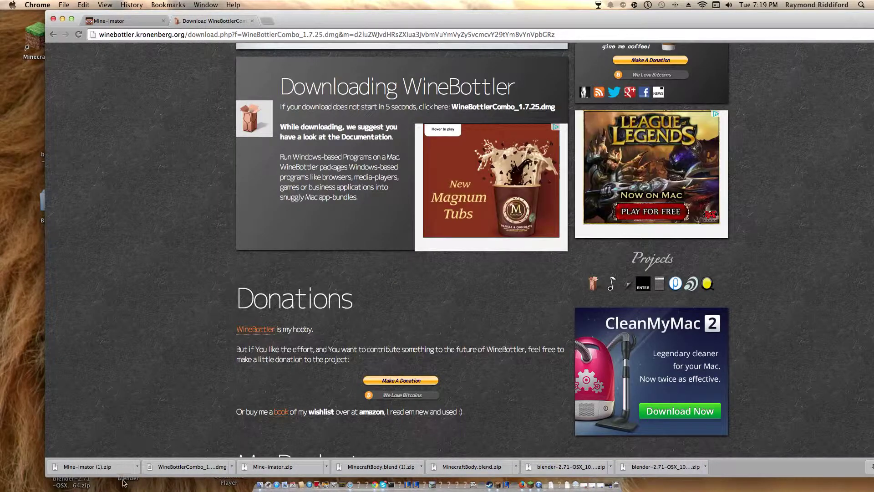
scroll(218, 243, "up", 3)
scroll(216, 240, "up", 1)
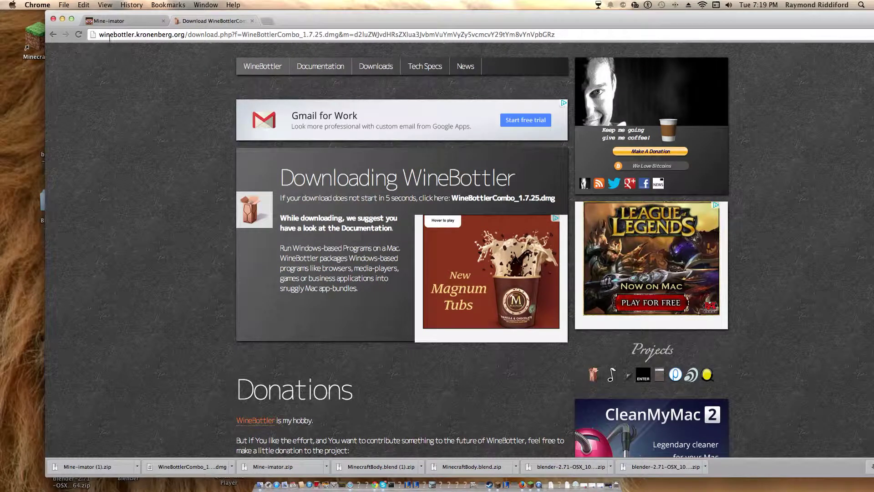
left_click(54, 19)
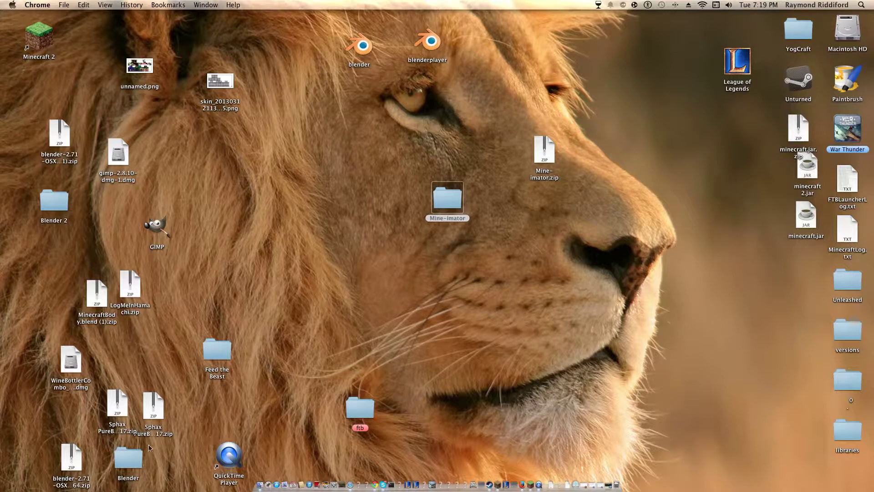
Place the WineBottlerCombo disk image near the desktop centre and open it.
left_click_drag(68, 362, 497, 298)
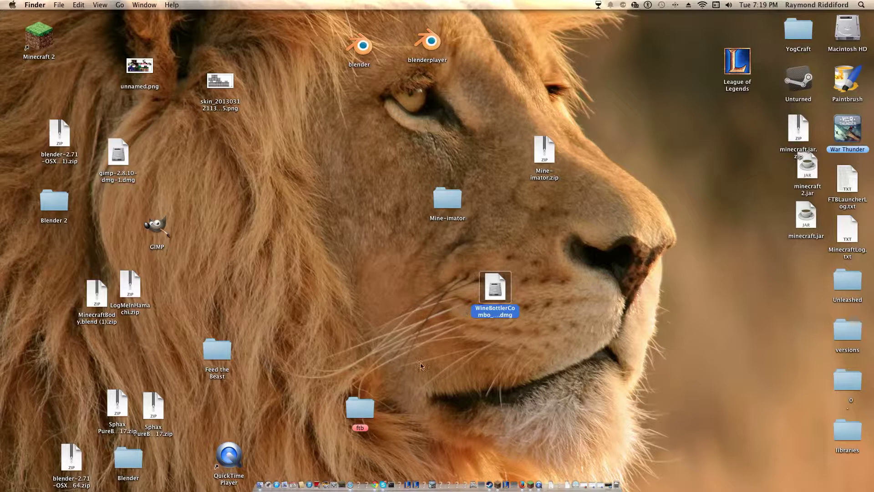
left_click(473, 300)
left_click(492, 297)
double_click(498, 287)
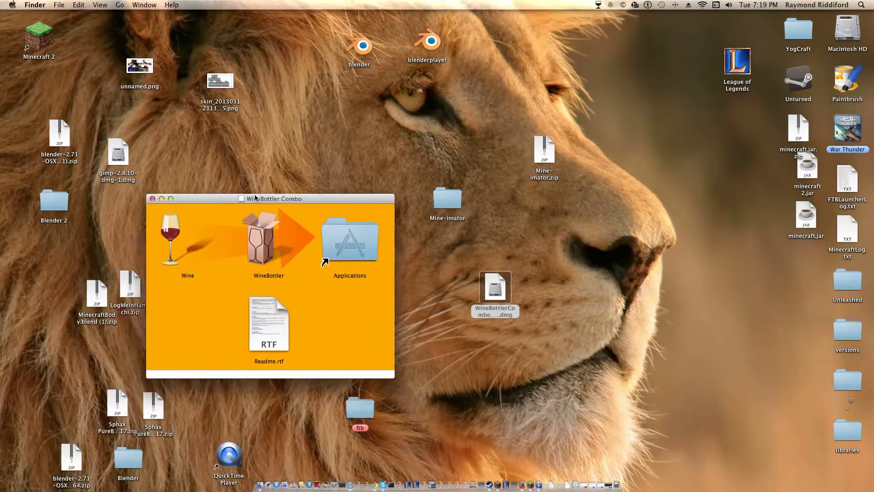
Close the WineBottler Combo window and move the dmg toward the lower right.
left_click_drag(120, 296, 244, 192)
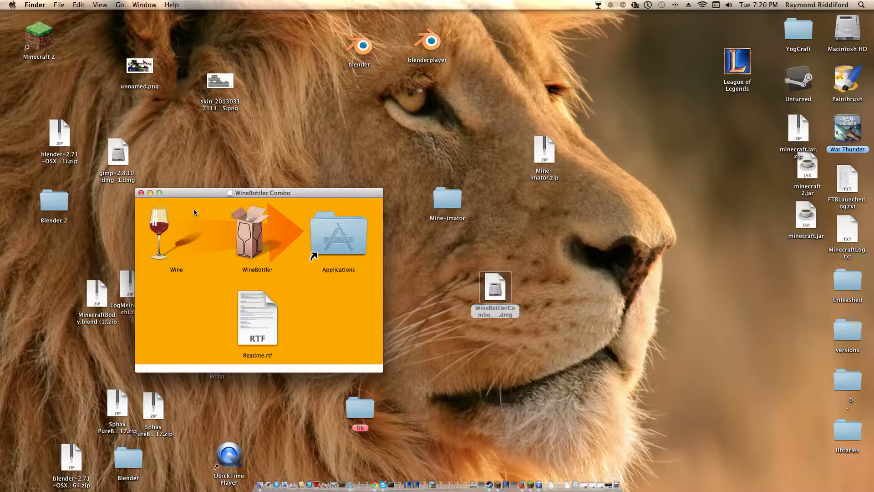
left_click(140, 193)
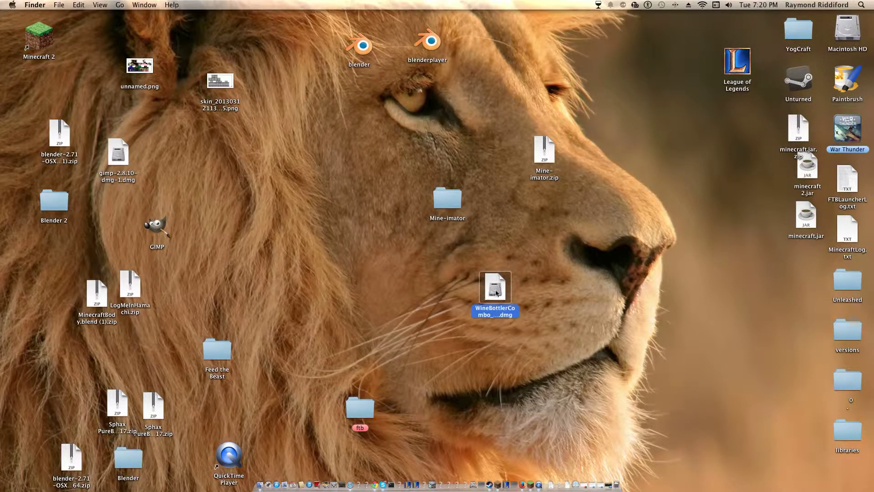
left_click_drag(497, 292, 732, 413)
Open Mine-imator > Mine-imator v0.6.2 and bring up the Open With choices for Mine-imator.exe.
left_click(450, 208)
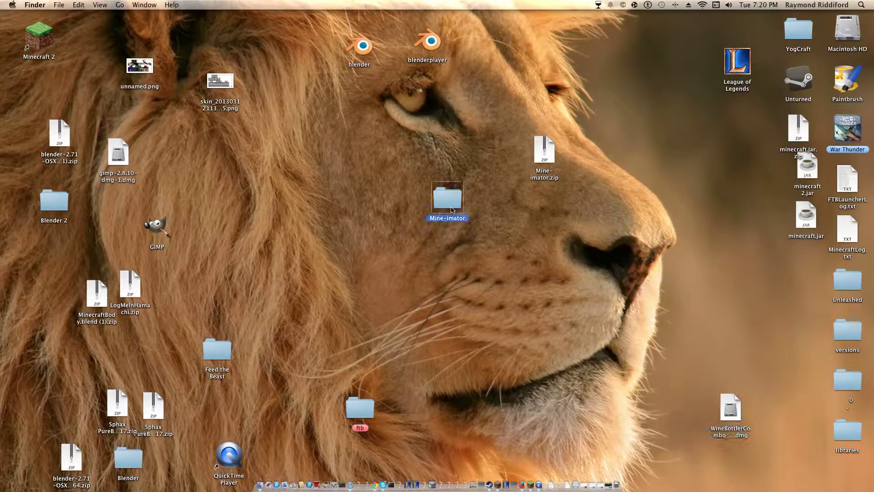
double_click(451, 208)
double_click(358, 94)
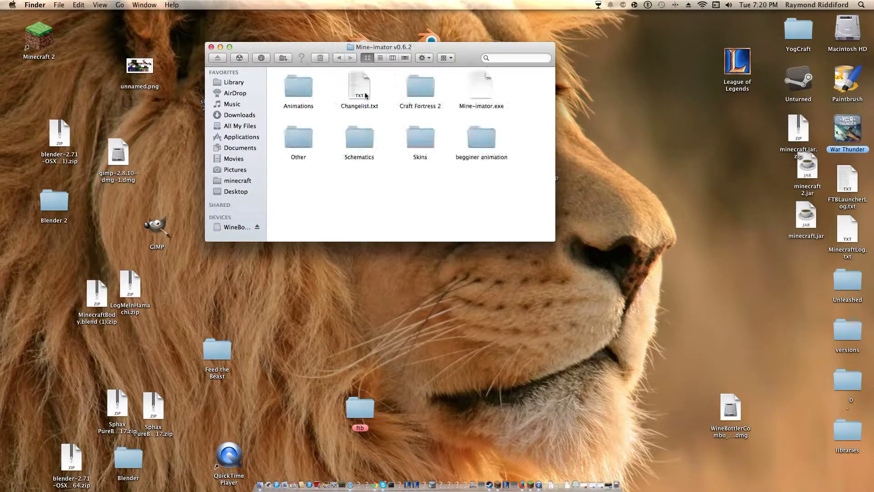
right_click(476, 90)
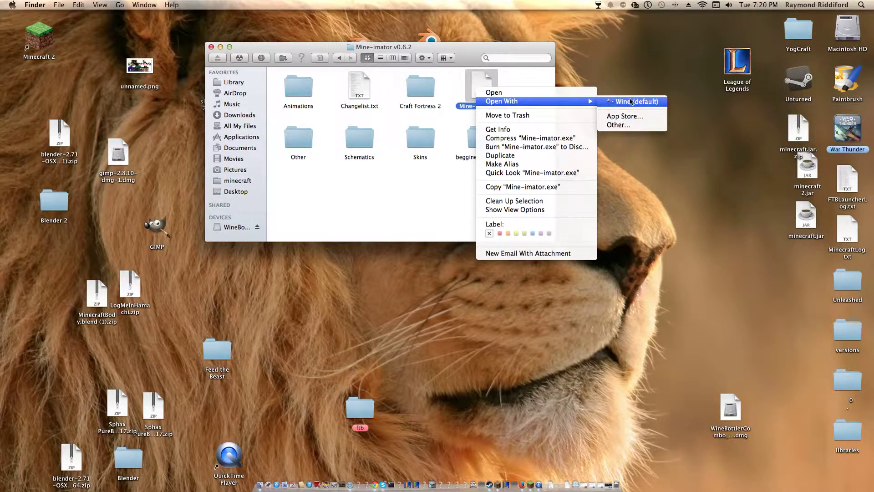
mouse_move(537, 101)
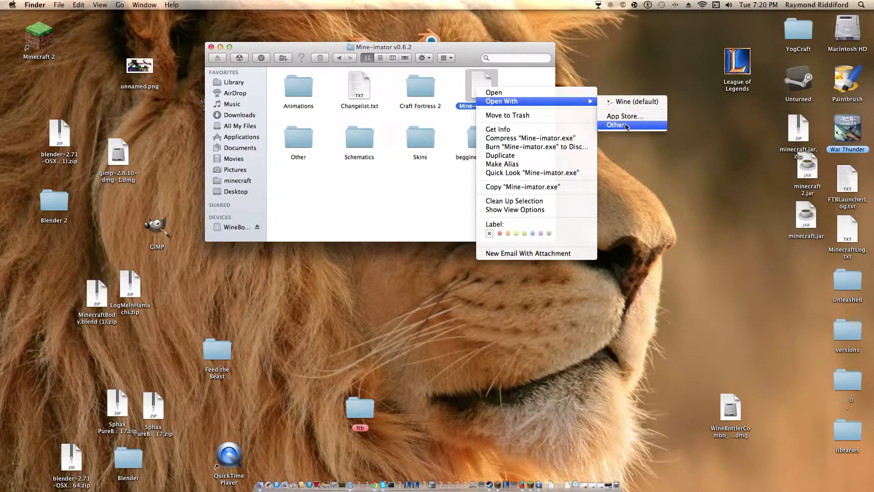
Open Mine-imator.exe with Wine, found through Open With > Other in Applications.
left_click(616, 125)
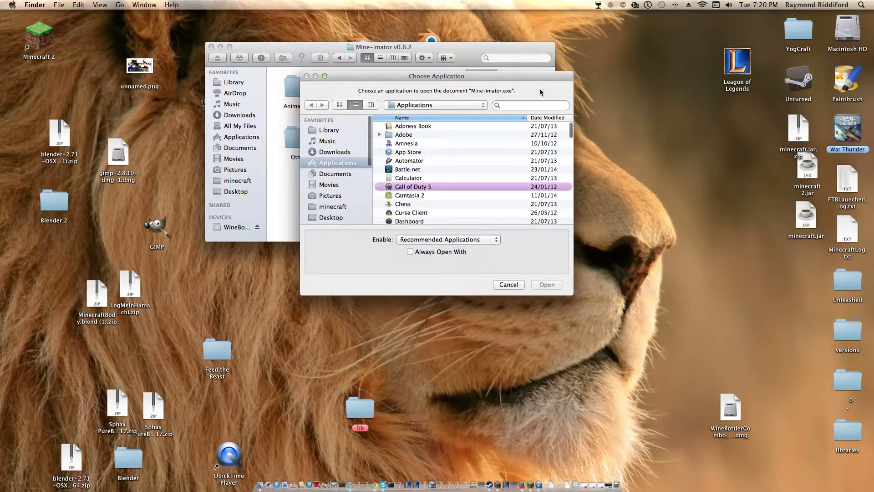
left_click(532, 104)
type("wine")
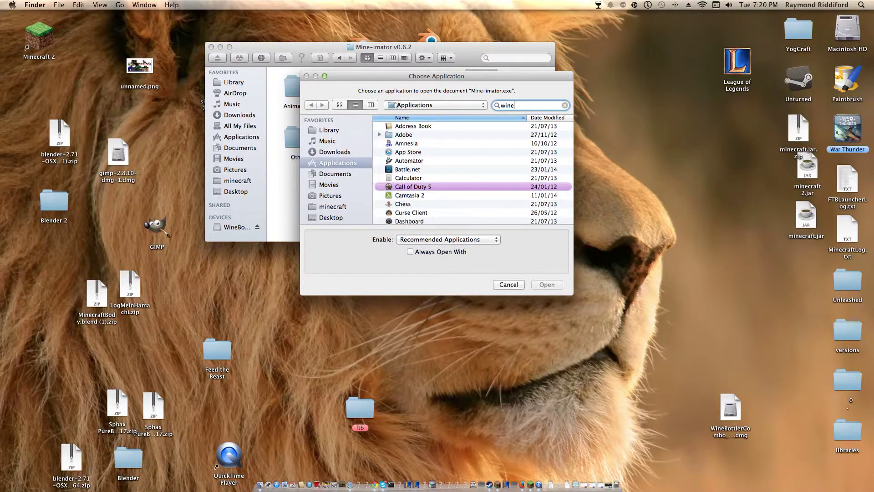
left_click(477, 121)
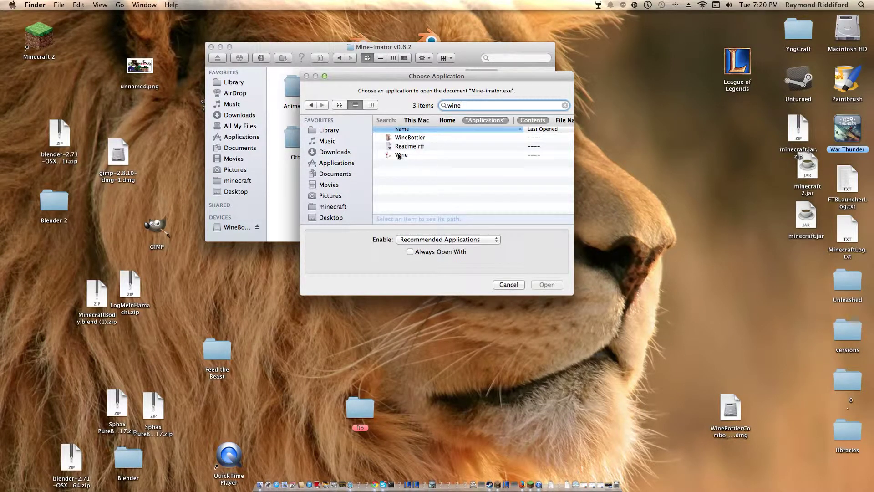
left_click(398, 156)
left_click(541, 286)
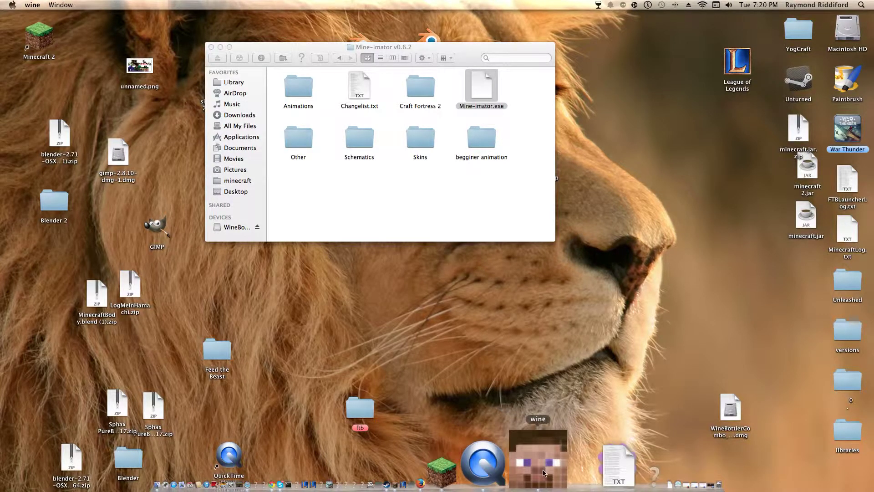
Minimize the Mine-imator folder window and dismiss the Mine-imator startup notice.
left_click(220, 47)
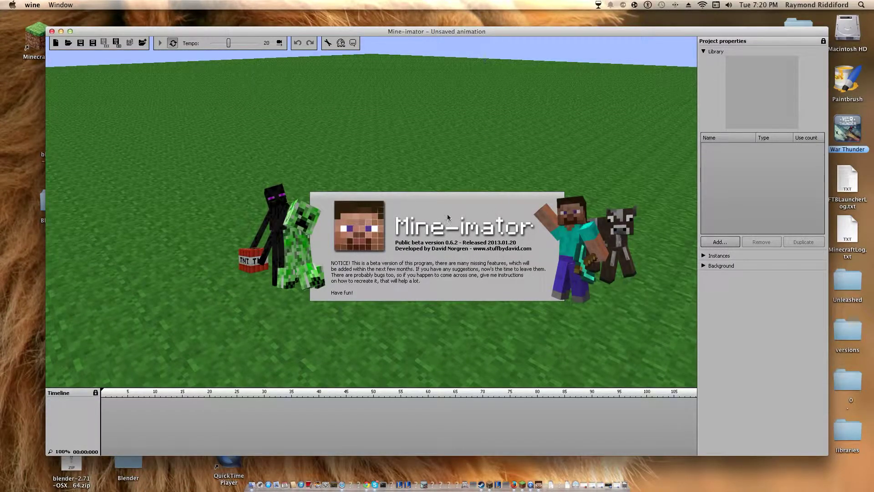
left_click(459, 179)
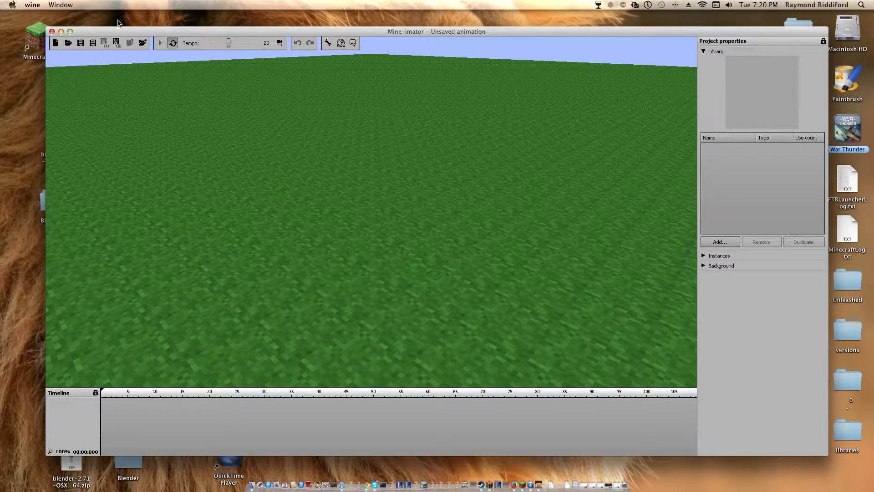
Load Animations > Disco > Disco.mani using the Open animation dialog.
left_click(69, 43)
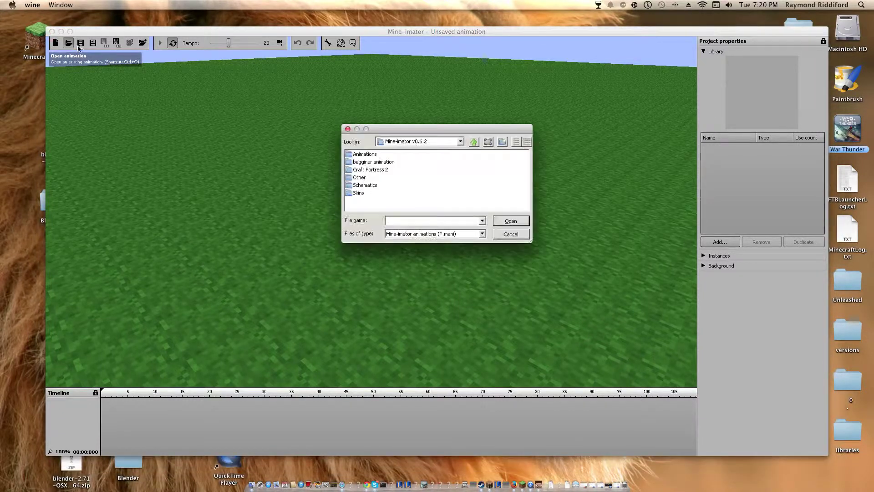
left_click(372, 162)
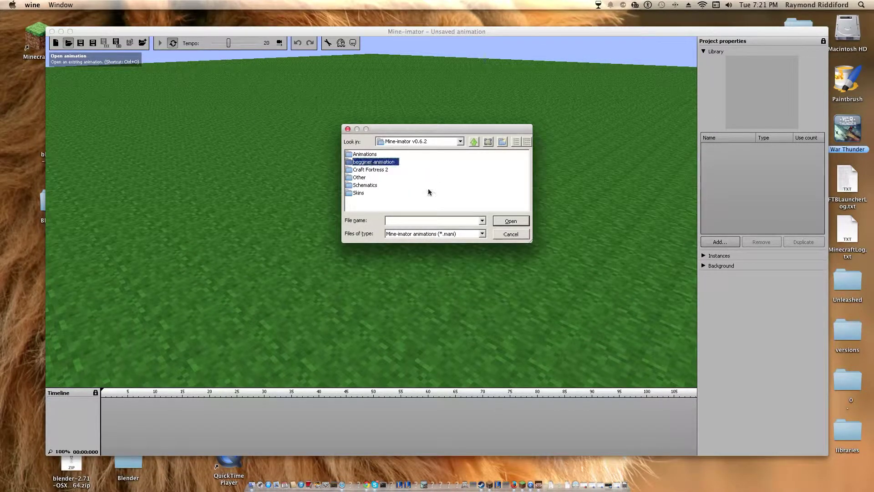
left_click(361, 154)
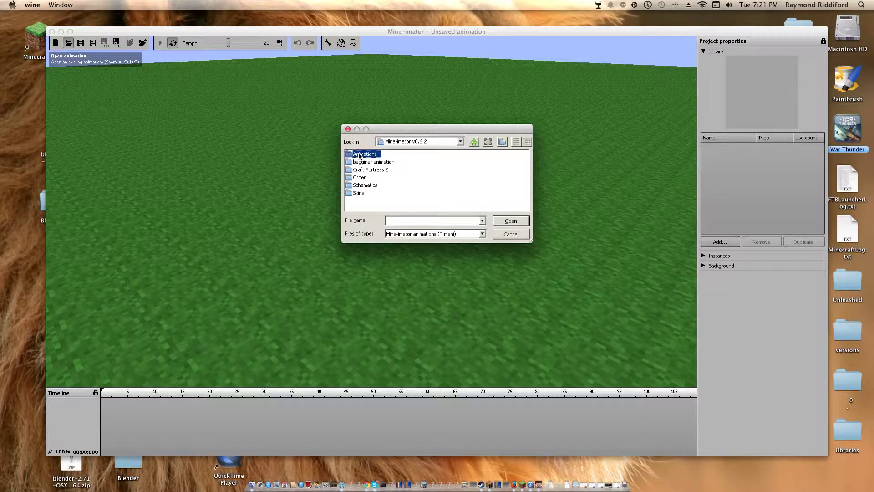
double_click(361, 155)
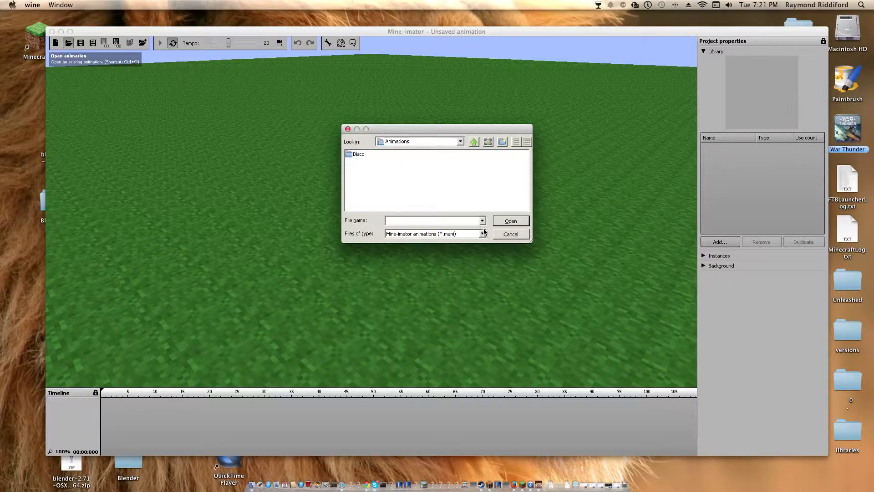
double_click(361, 156)
double_click(367, 159)
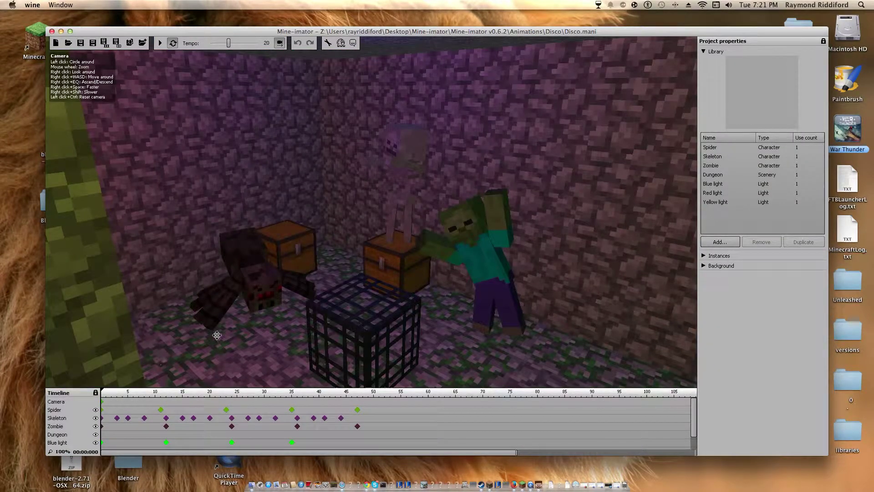
Play the Disco animation at tempo 50 instead of 20, then stop it.
left_click(160, 43)
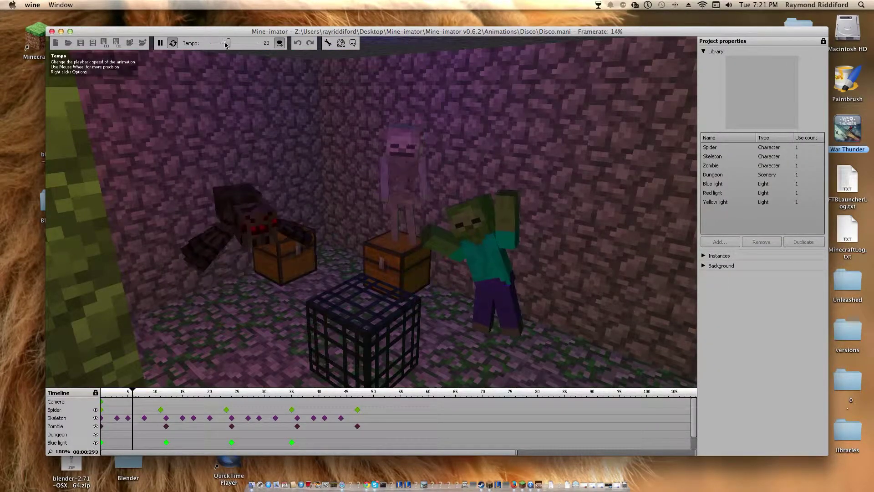
left_click_drag(226, 43, 259, 44)
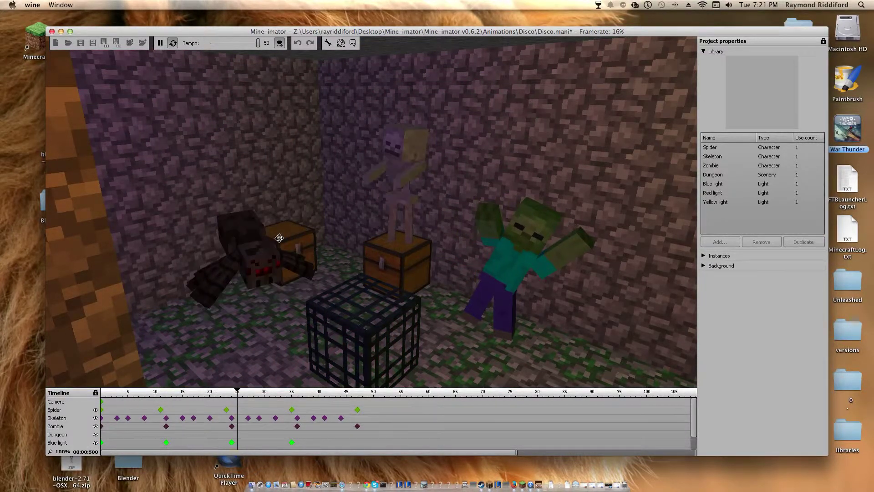
key("space")
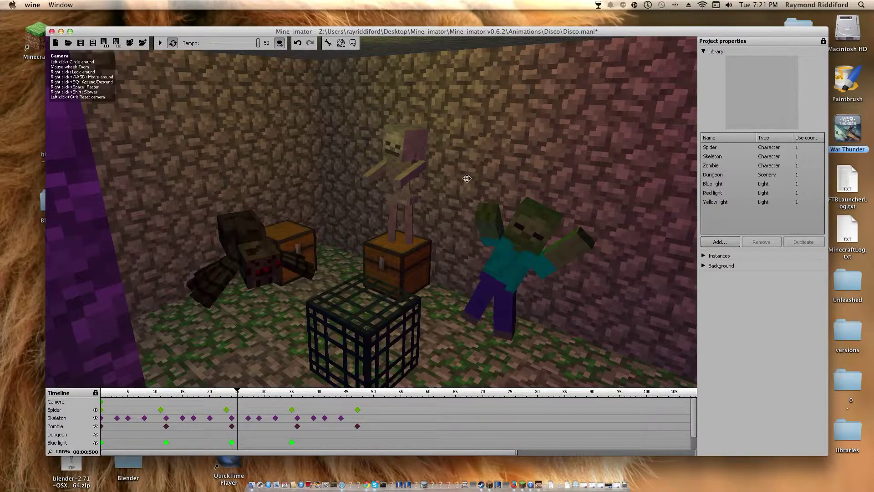
Minimize and restore the Mine-imator window, then close the Disco project.
left_click(61, 32)
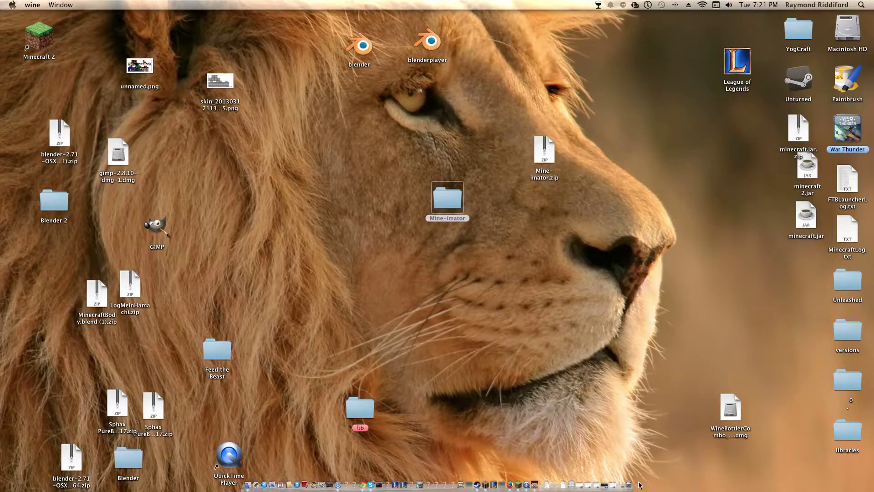
left_click(624, 483)
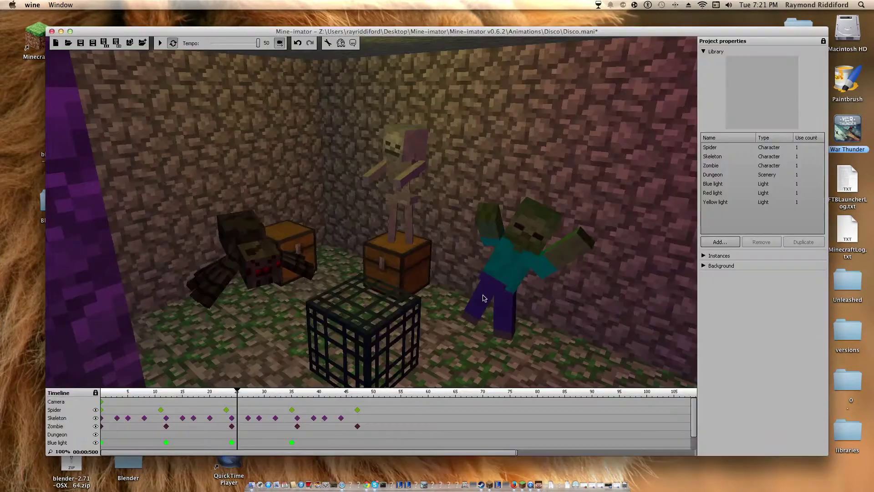
left_click(51, 32)
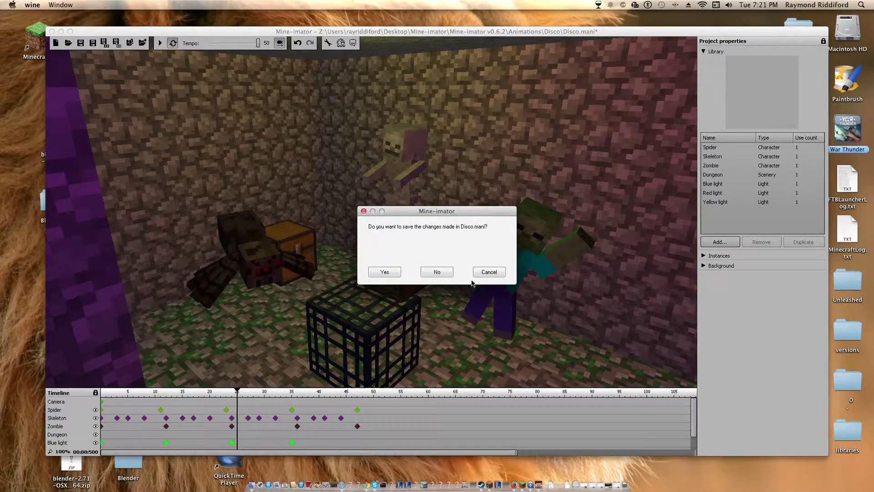
Quit Mine-imator from its save prompt, minimize Skype, and bring back the Screen Recording window.
left_click(450, 271)
key("ctrl+Left")
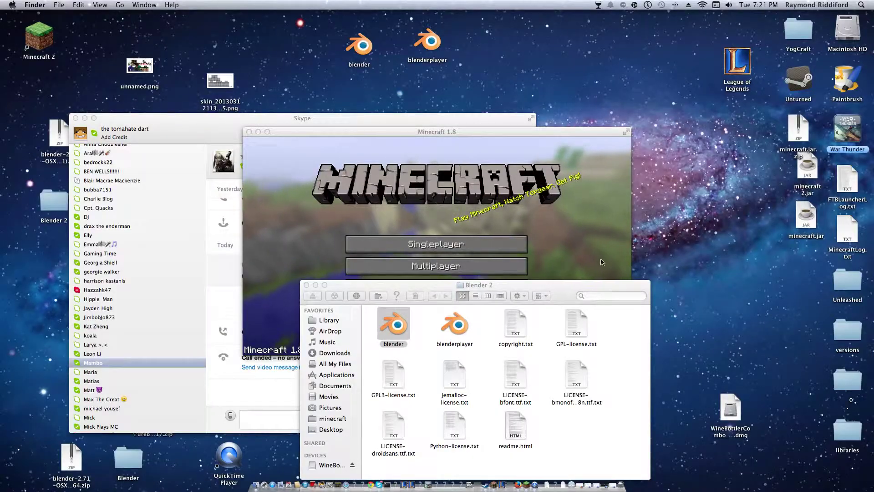
left_click(387, 126)
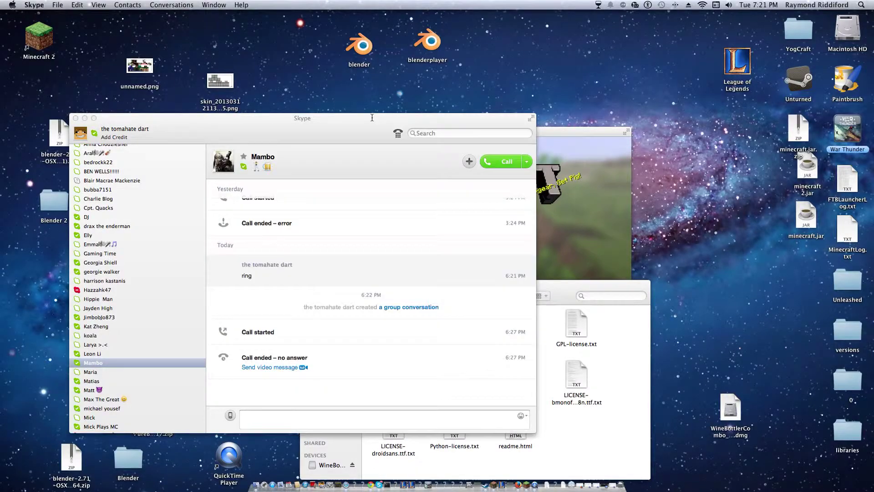
key("super+m")
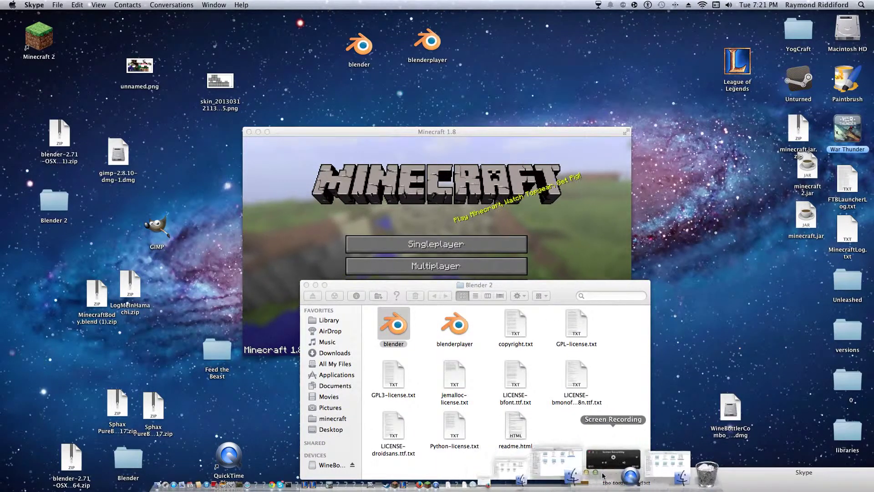
left_click(607, 476)
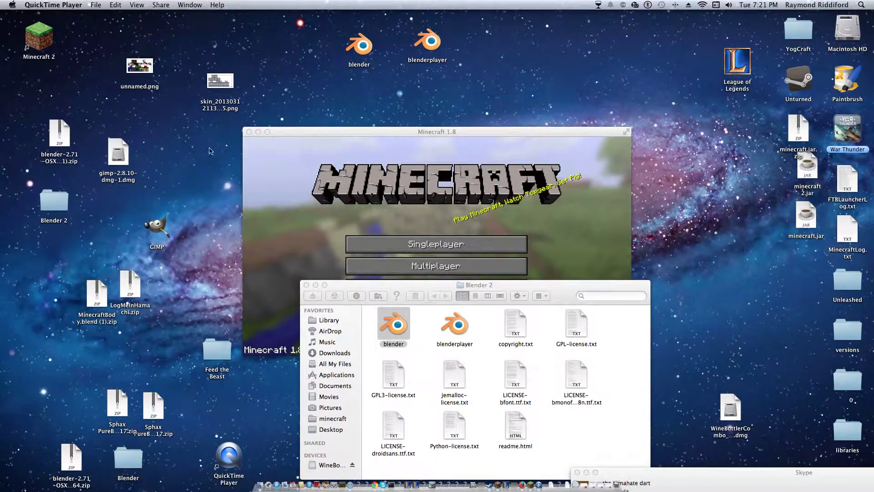